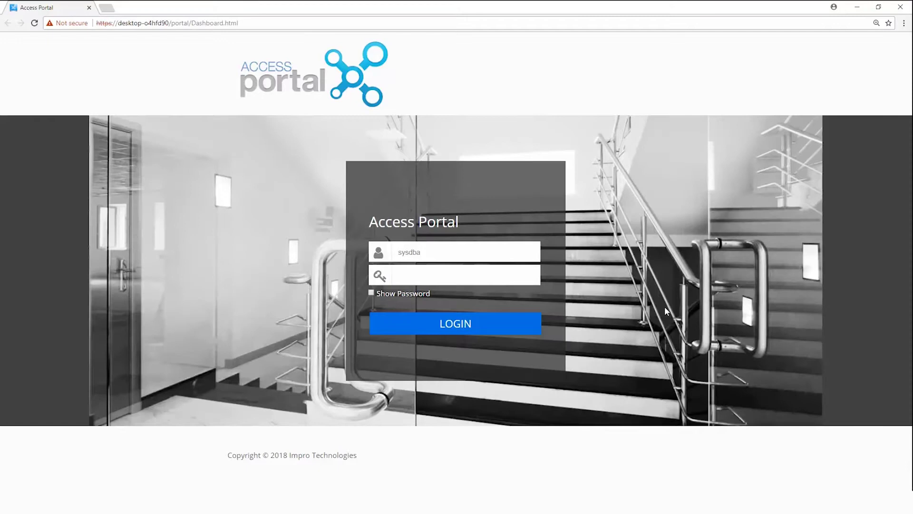
Log in to Impro Access Portal with the administrator password
left_click(518, 276)
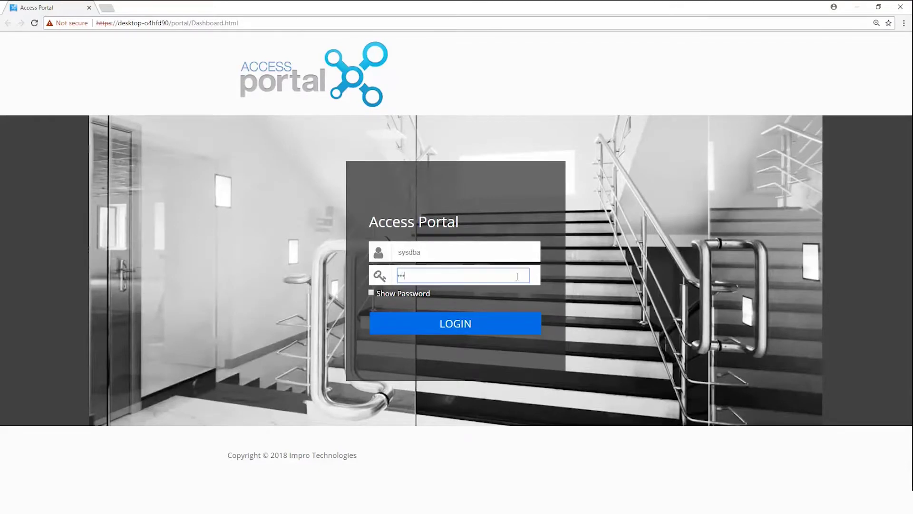
key("Return")
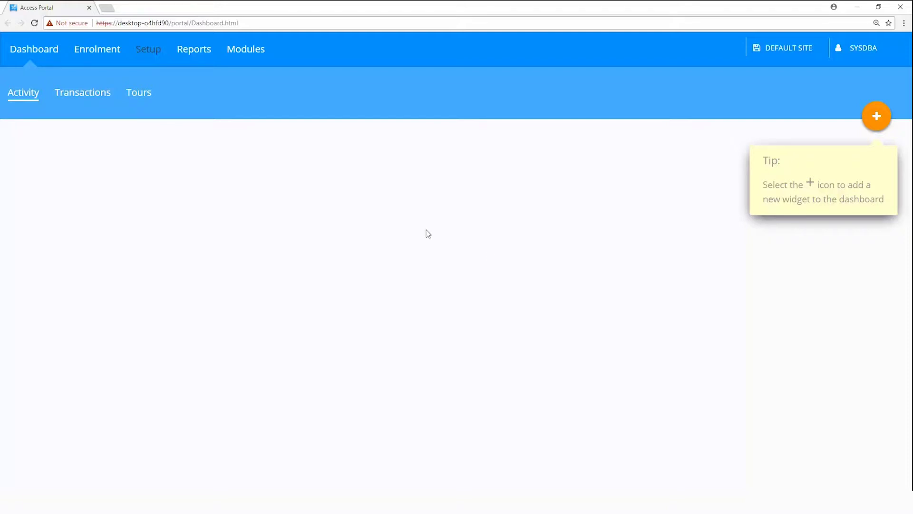
Open the Sites list from the Setup menu
left_click(141, 51)
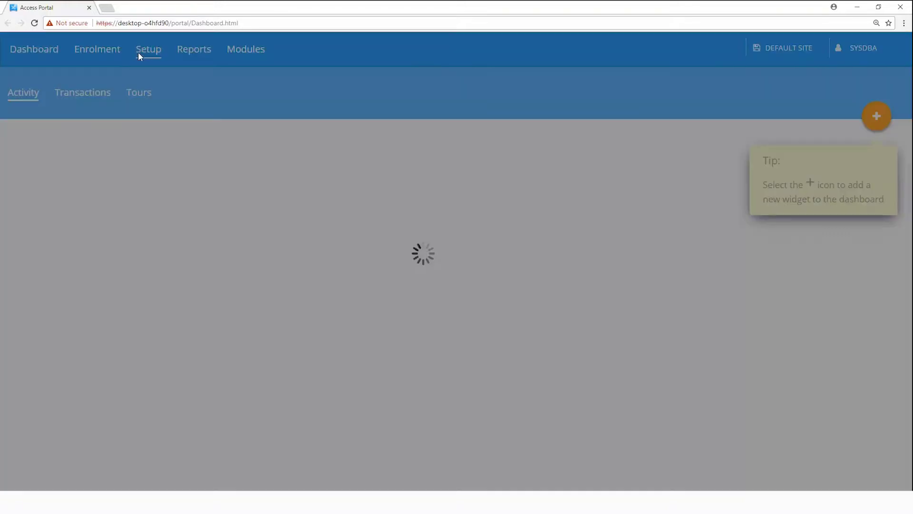
left_click(29, 104)
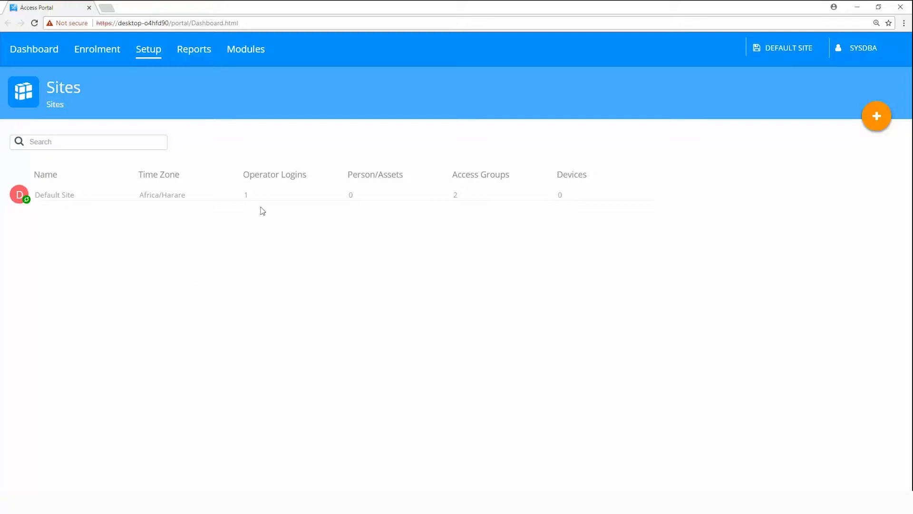
mouse_move(457, 194)
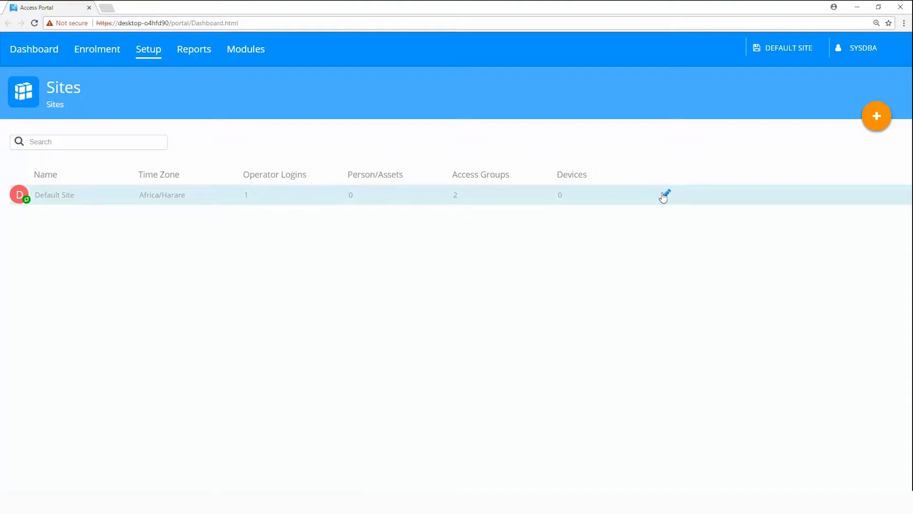
Open Default Site and rename it 'Impro T JHB' with host IP 192.168.100.17
left_click(372, 199)
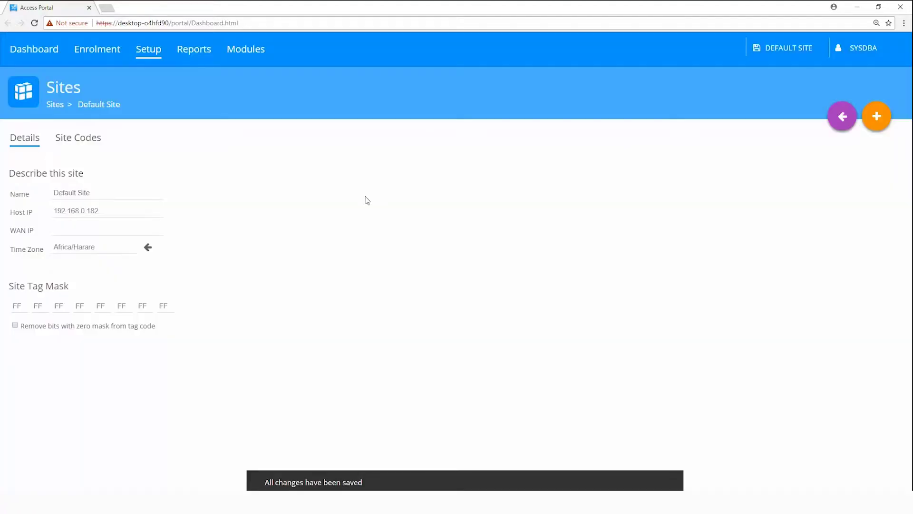
left_click_drag(111, 192, 33, 195)
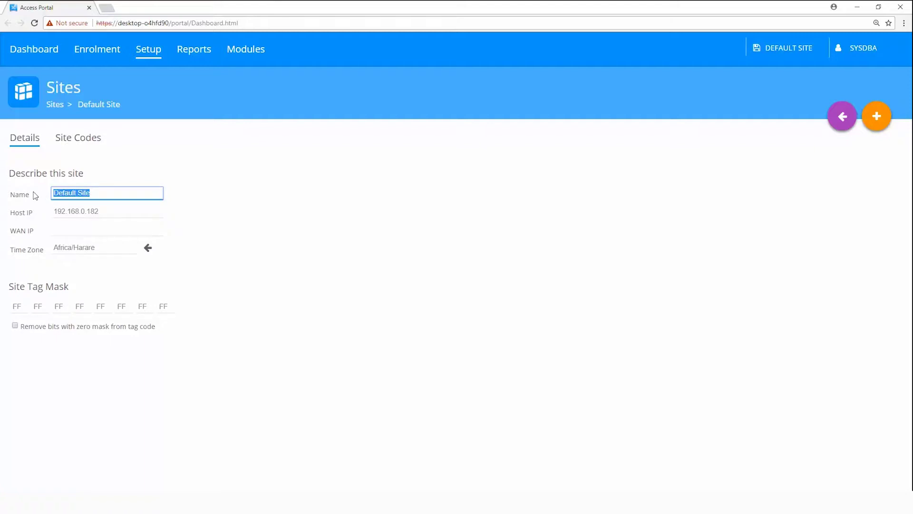
type("Impro")
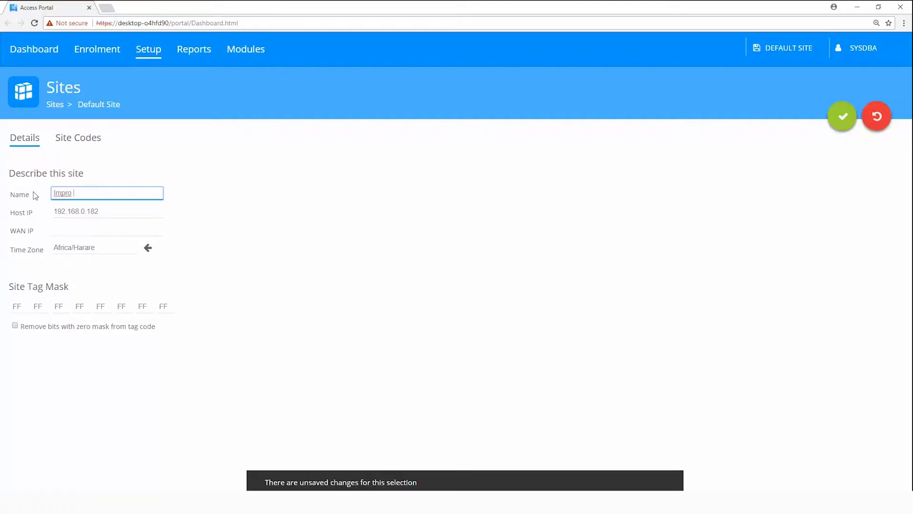
type(" T JHB")
left_click_drag(101, 211, 48, 216)
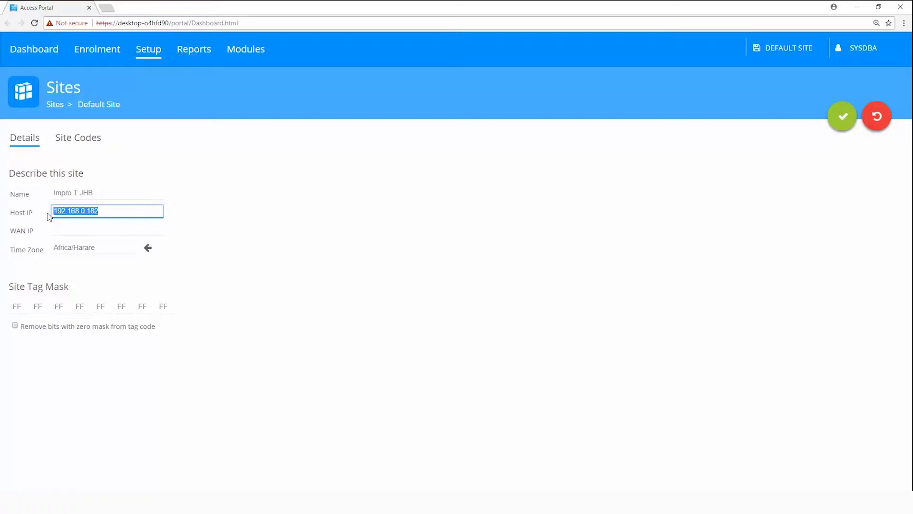
type("192.168")
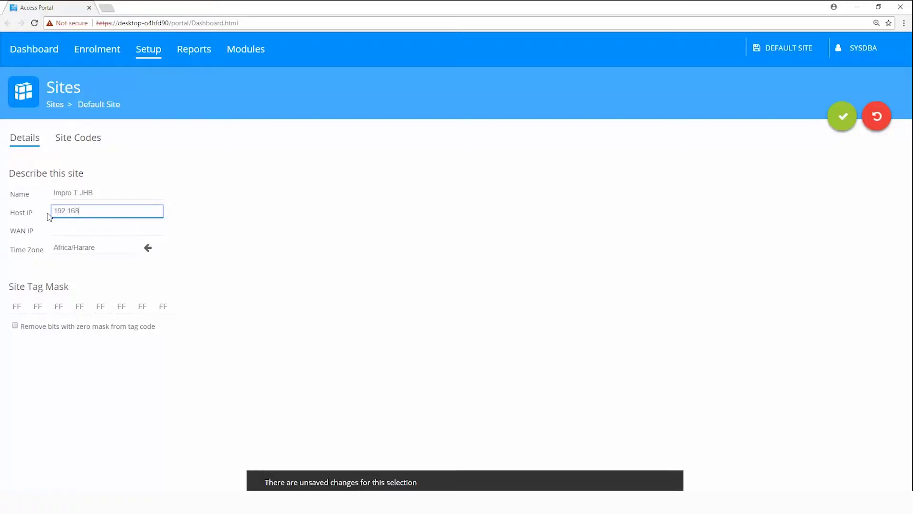
type(".100.17")
Search for and pick Africa/Johannesburg as the time zone, then save Impro T JHB
left_click(148, 248)
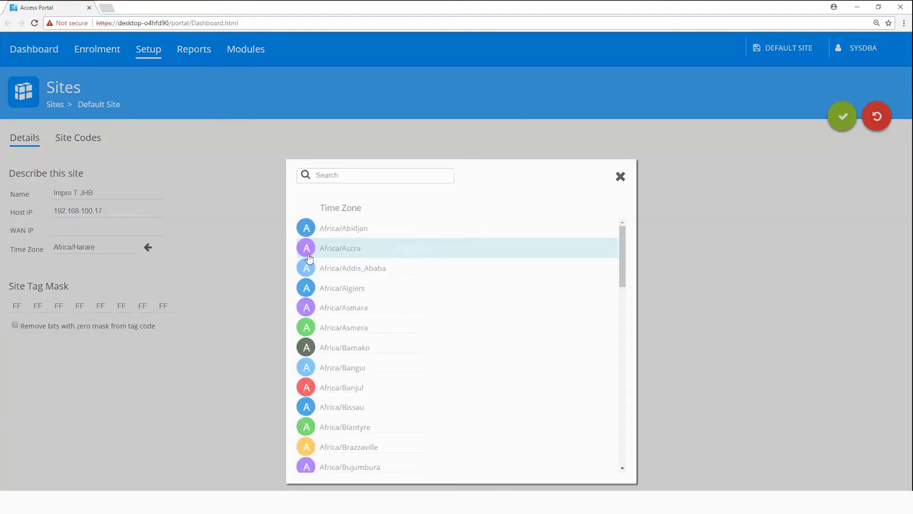
left_click(342, 176)
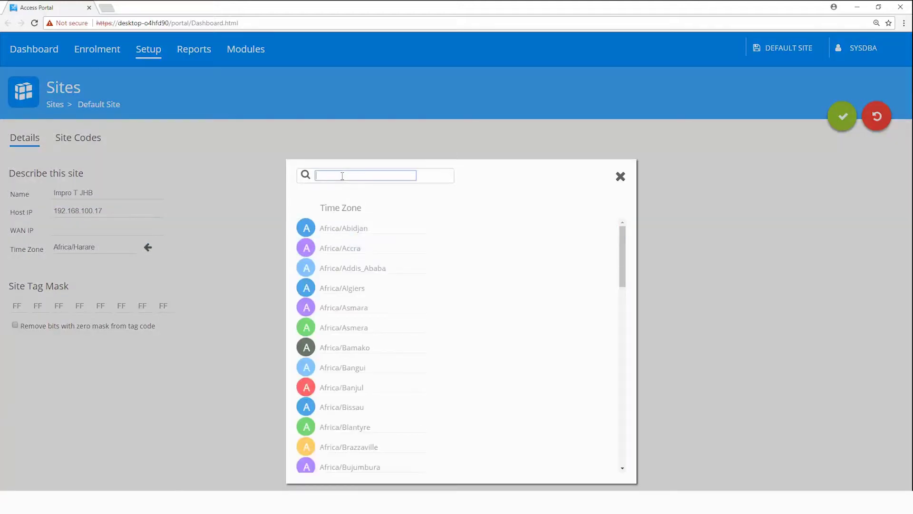
type("johannes")
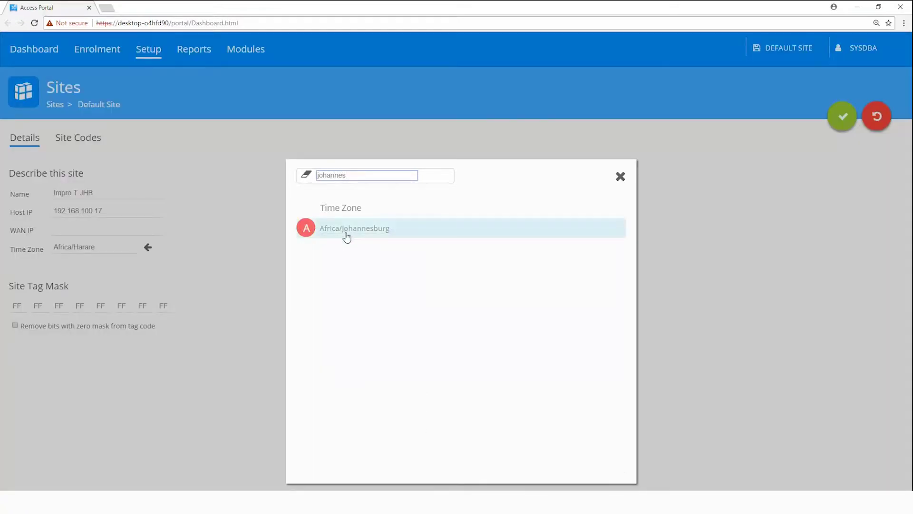
left_click(346, 236)
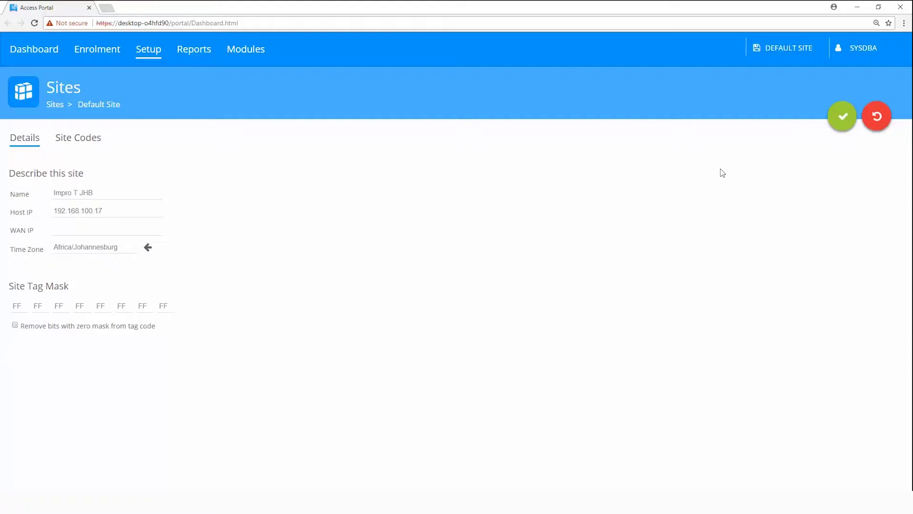
left_click(841, 118)
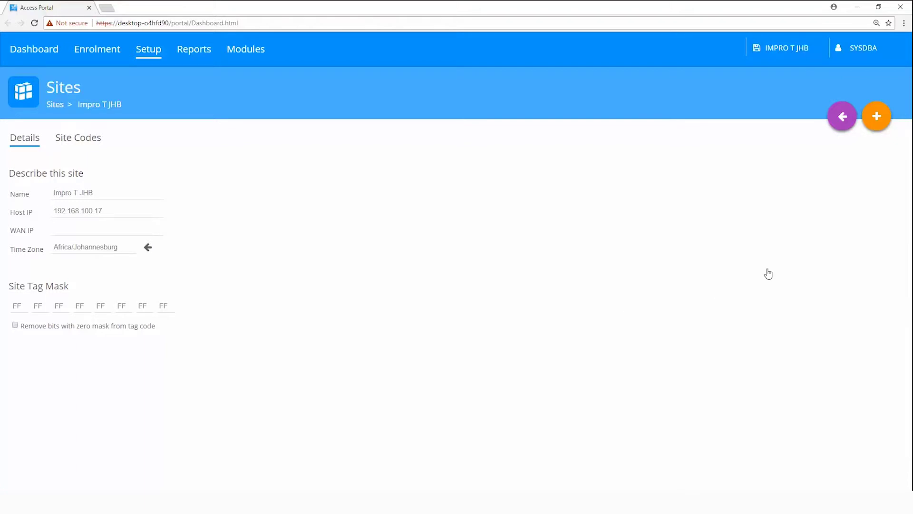
Create site 'Impro T KZN' with host IP 192.168.0.182 and Africa/Harare time zone, and save it
left_click(877, 117)
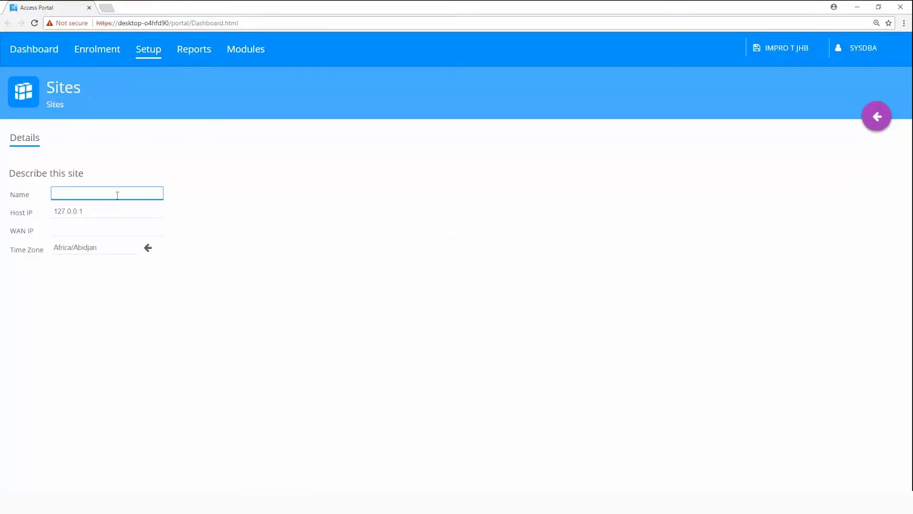
type("Impro T")
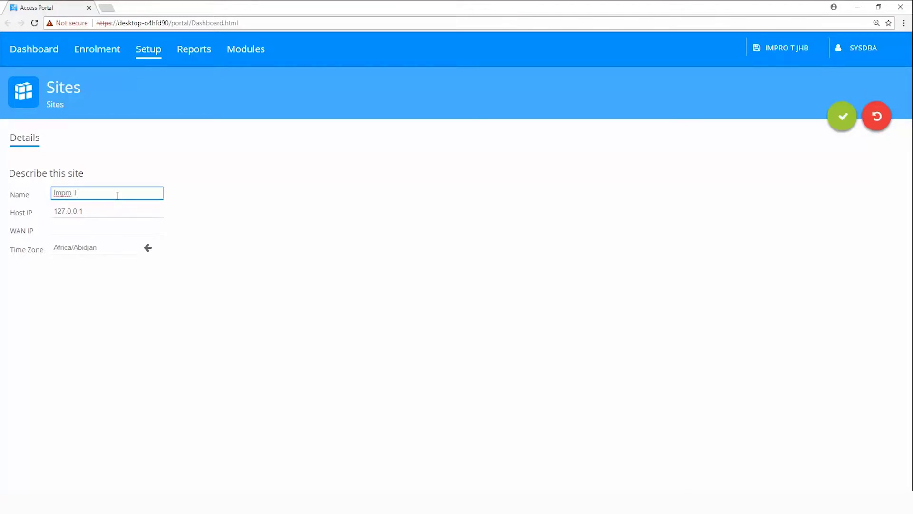
type(" KZN")
left_click(148, 251)
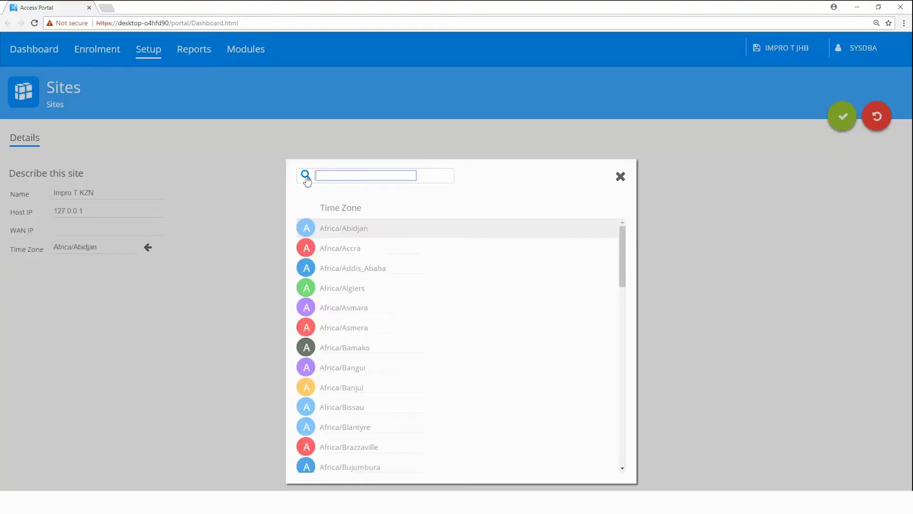
type("harar")
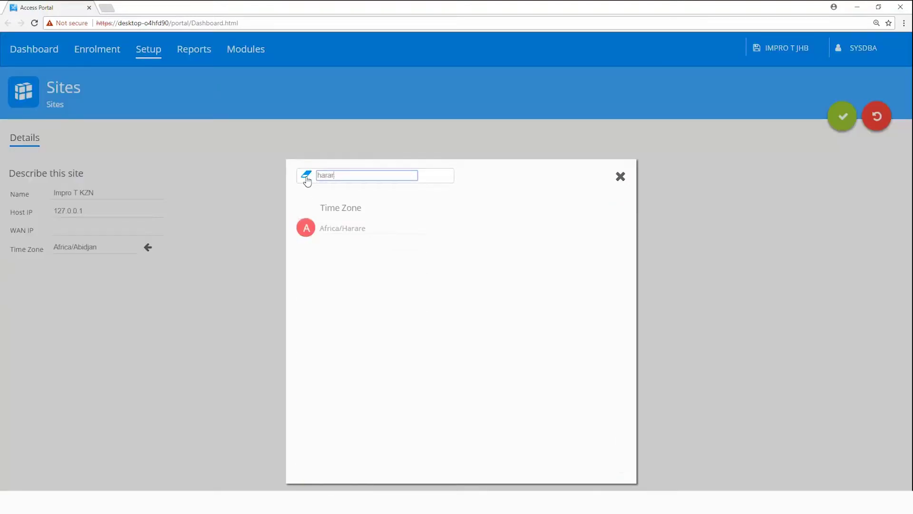
type("e")
left_click(333, 235)
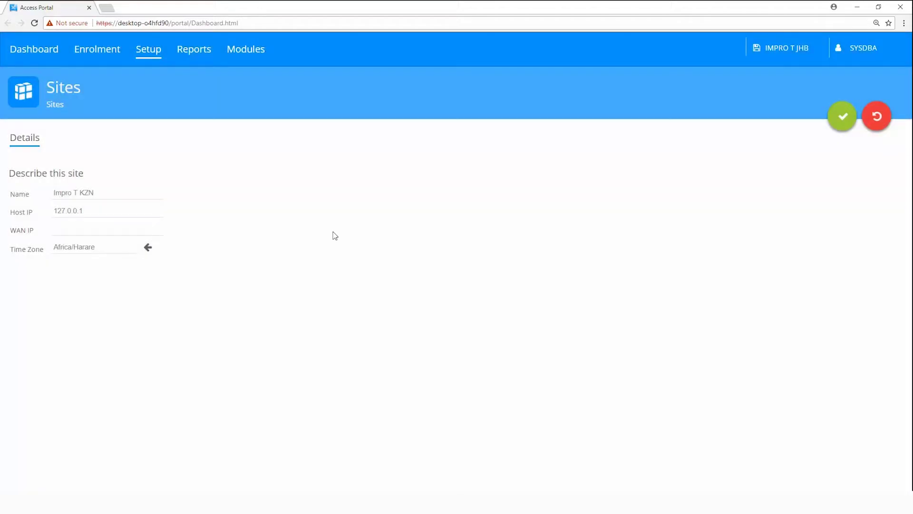
left_click(842, 117)
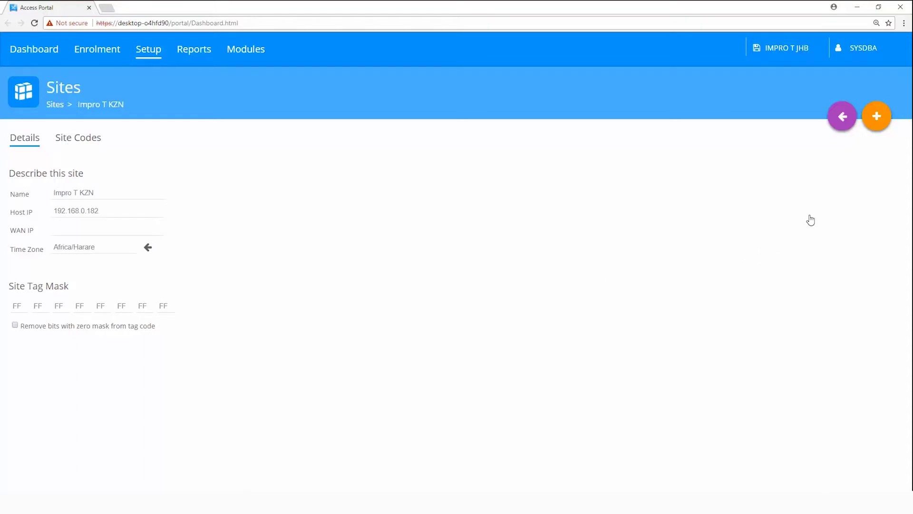
Go back to the Sites list, now listing Impro T JHB and Impro T KZN
left_click(842, 117)
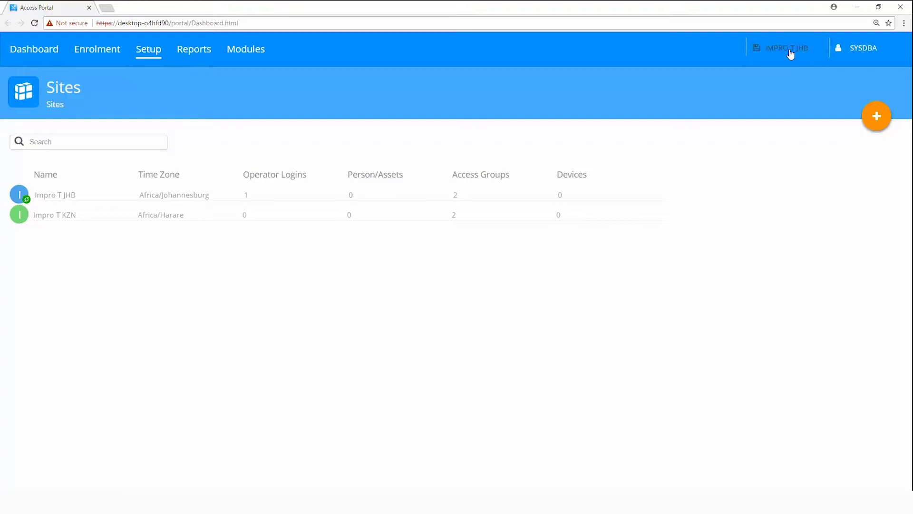
Switch the active site in the header to Impro T KZN
left_click(786, 48)
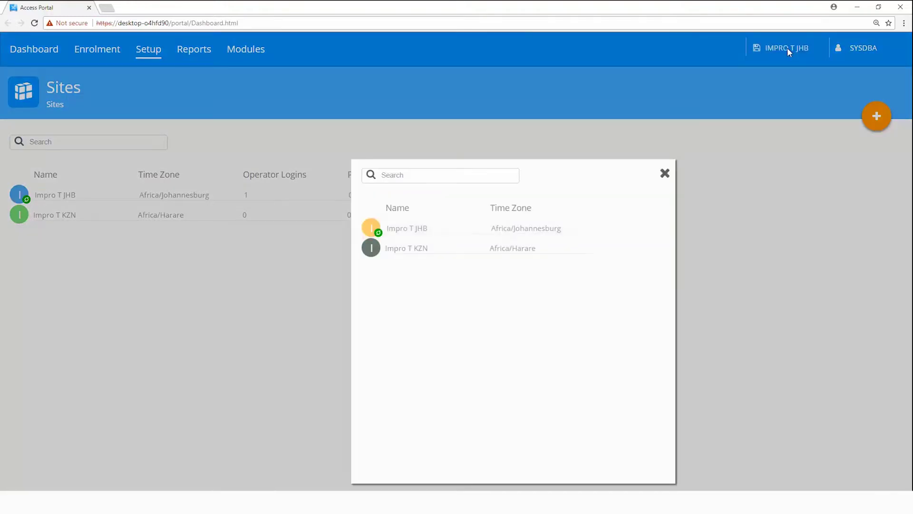
left_click(401, 251)
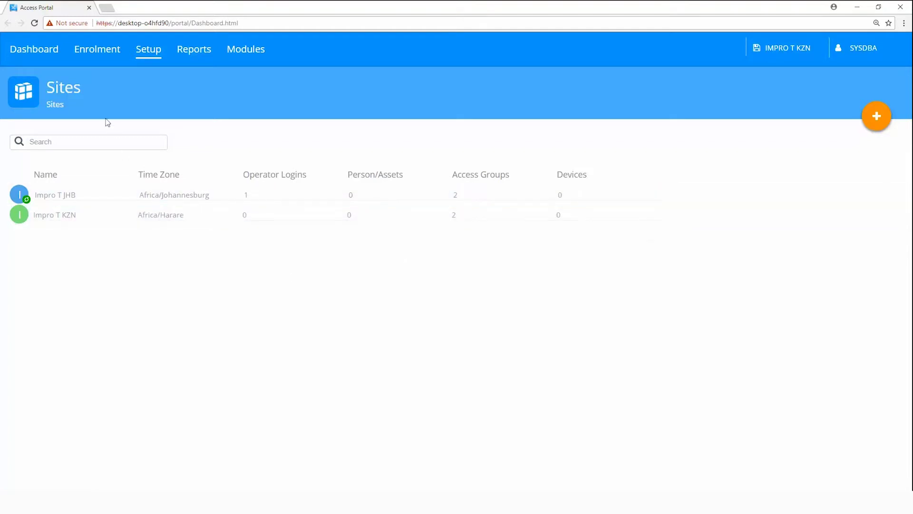
left_click(89, 48)
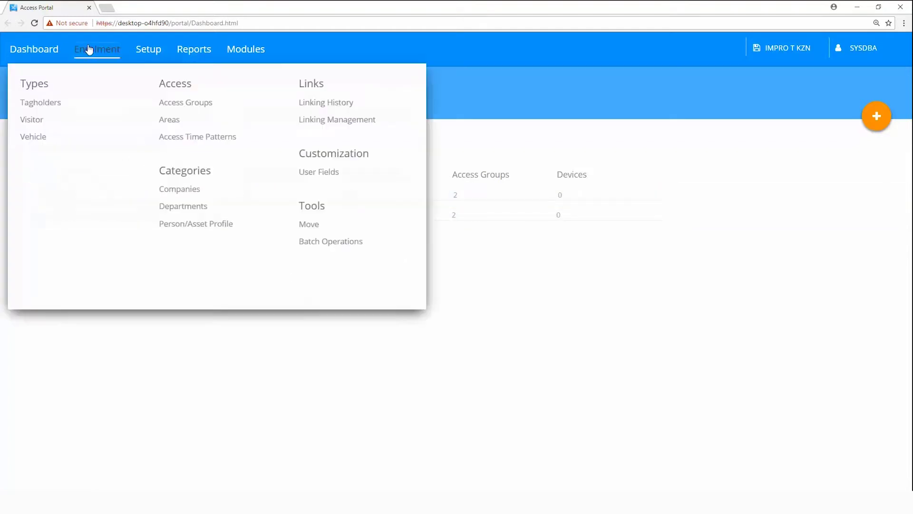
left_click(49, 104)
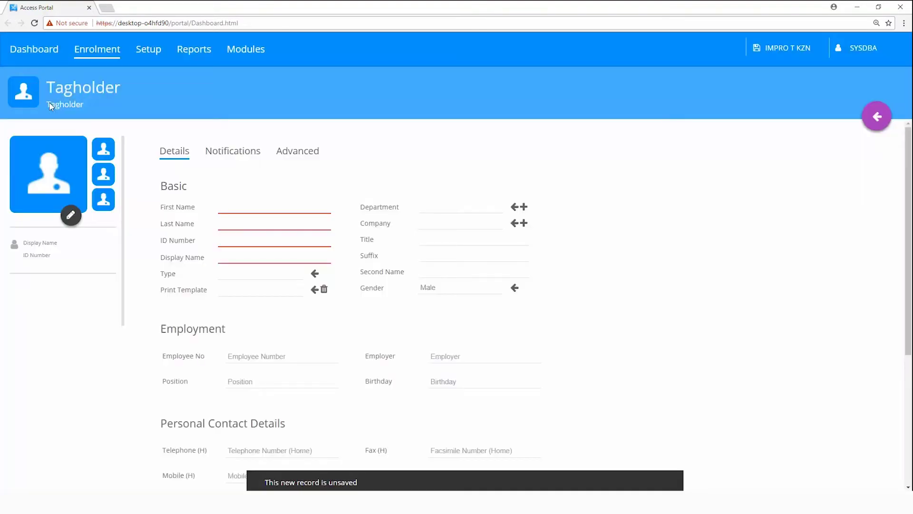
left_click(247, 207)
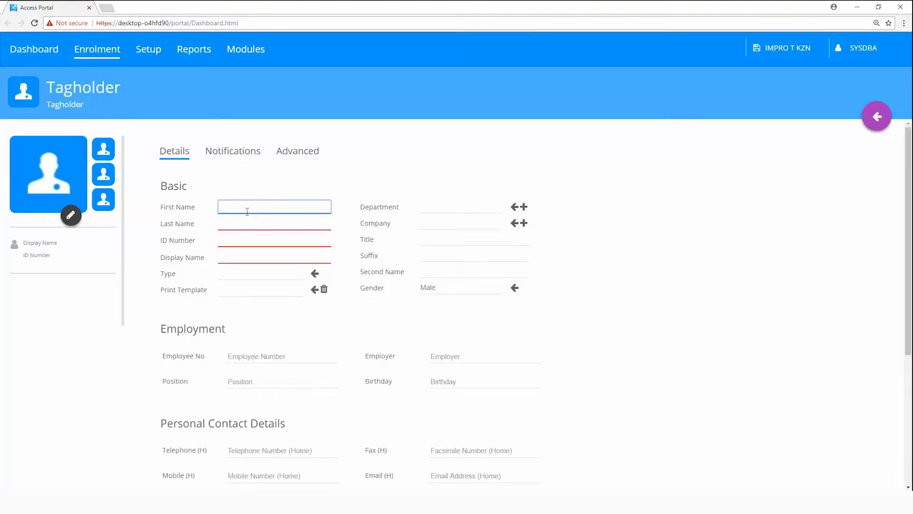
key("Tab")
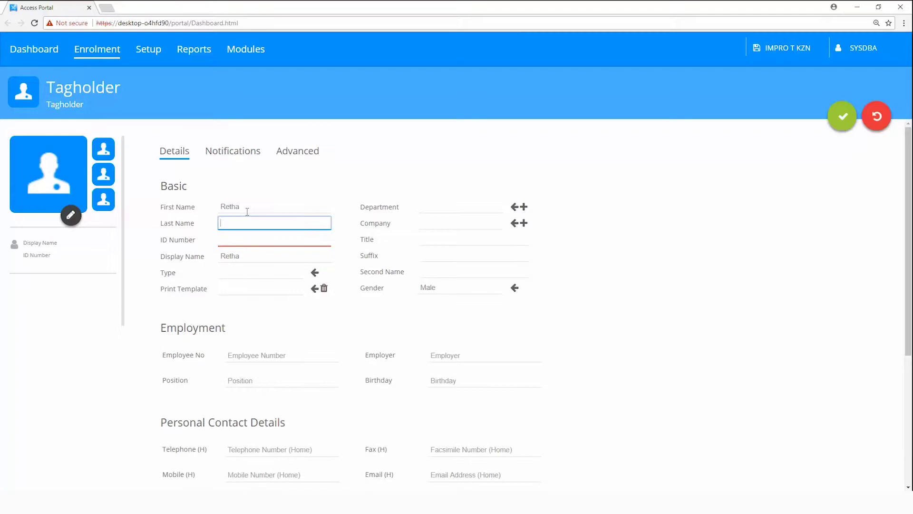
key("Tab")
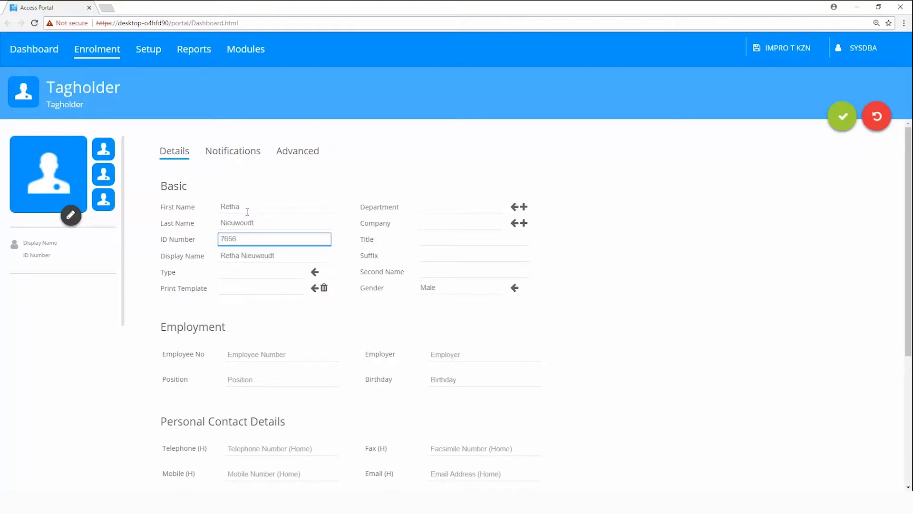
left_click(842, 118)
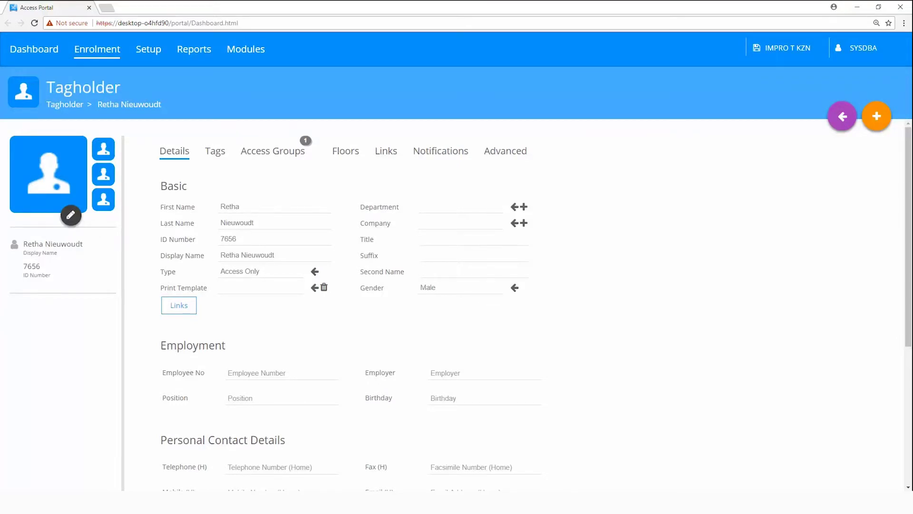
left_click(781, 48)
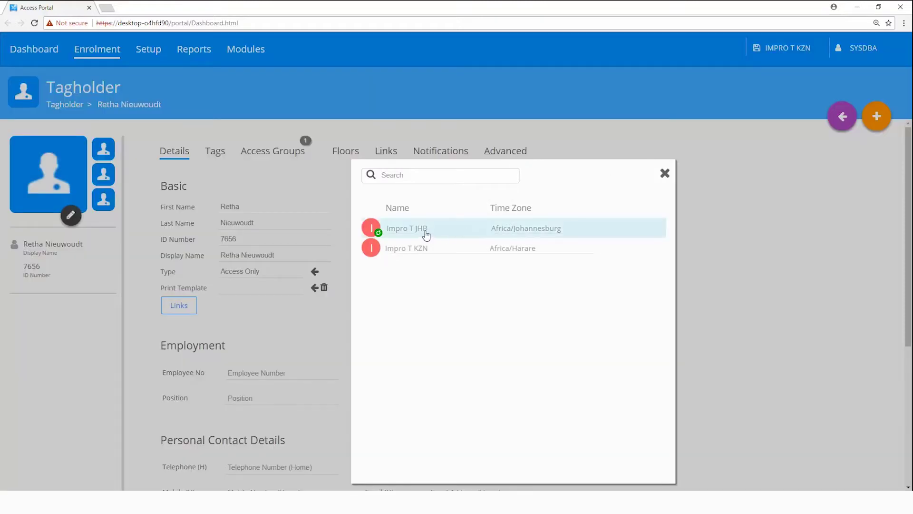
left_click(437, 237)
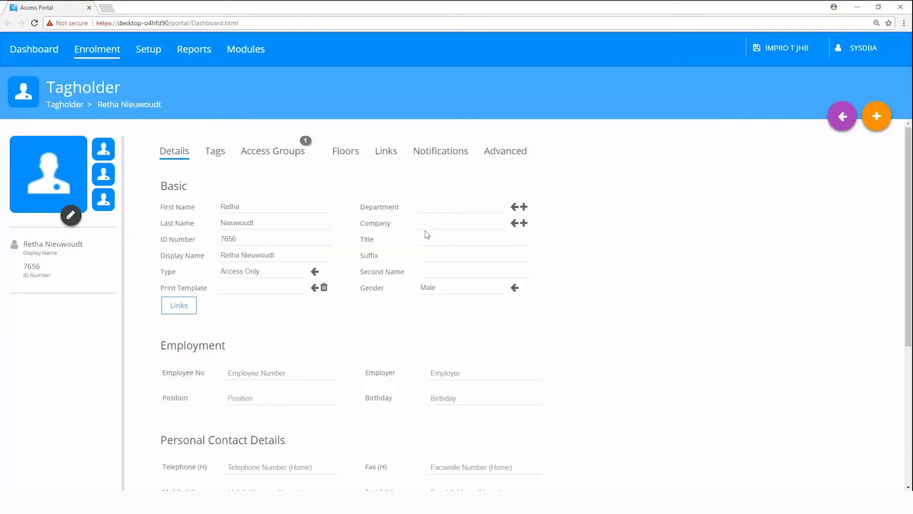
left_click(876, 118)
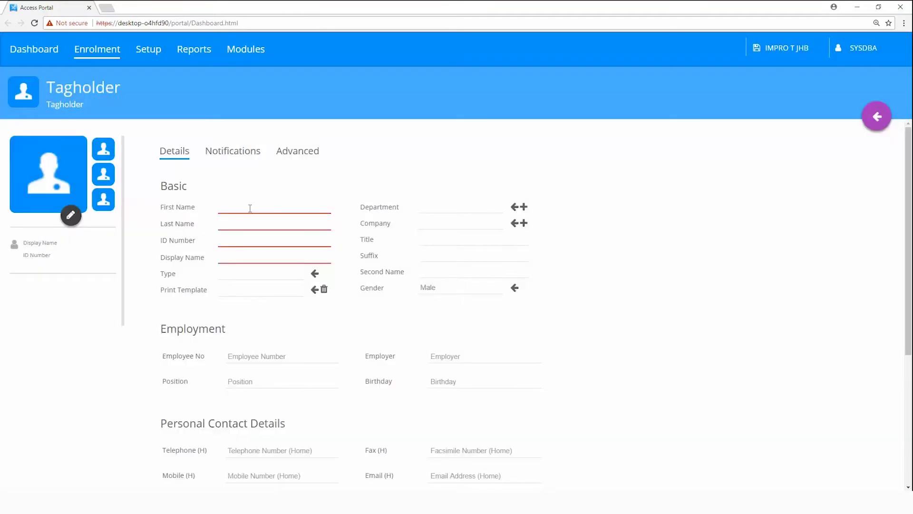
left_click(248, 208)
key("Tab")
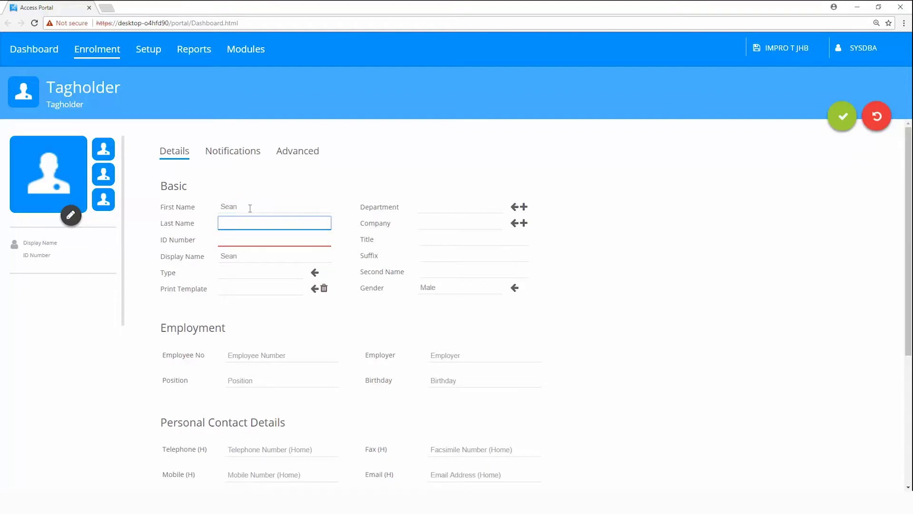
left_click(240, 240)
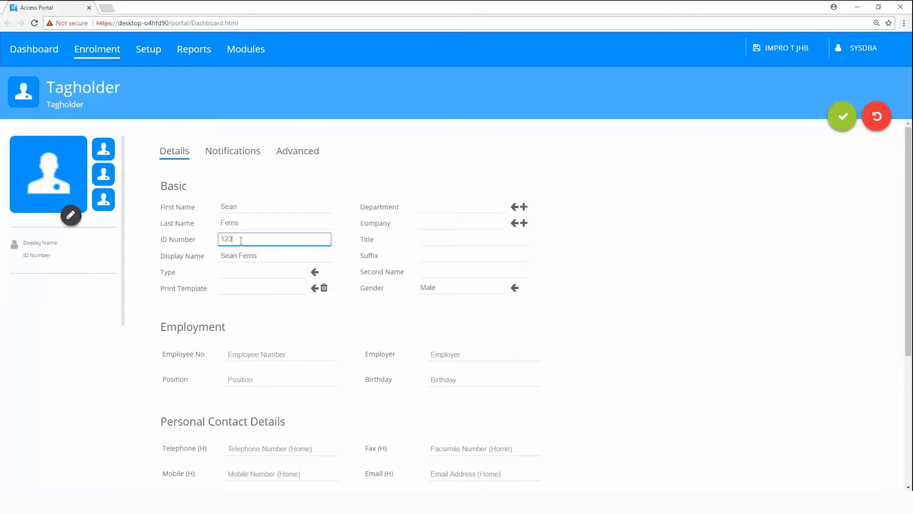
left_click(842, 117)
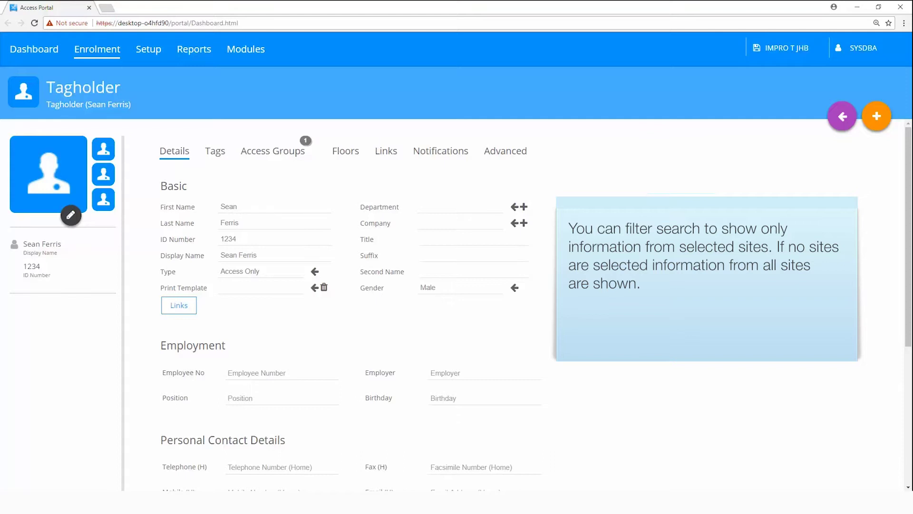
Return to the tagholder list and filter it to the Impro T KZN site
left_click(841, 117)
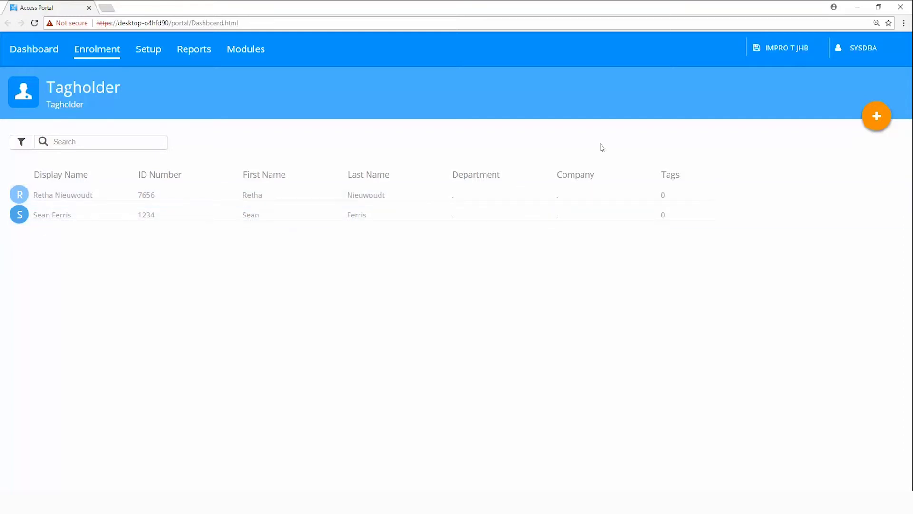
left_click(864, 54)
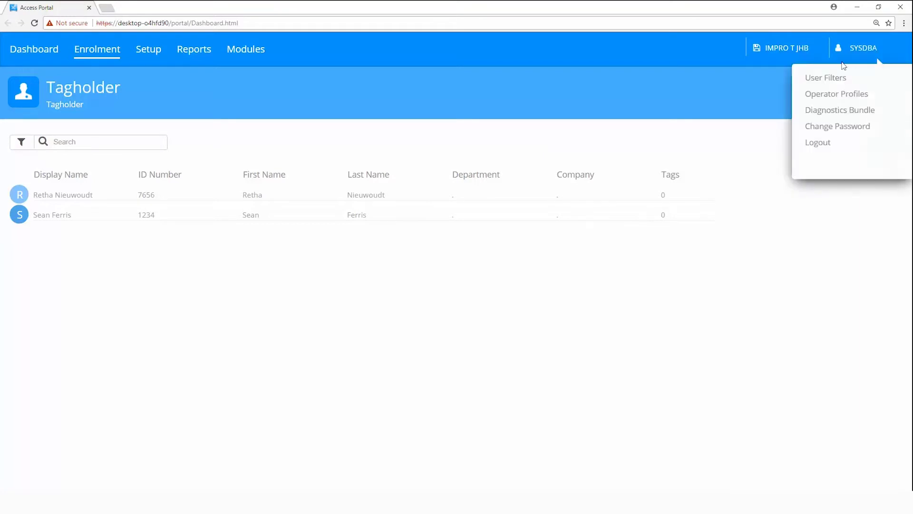
left_click(816, 79)
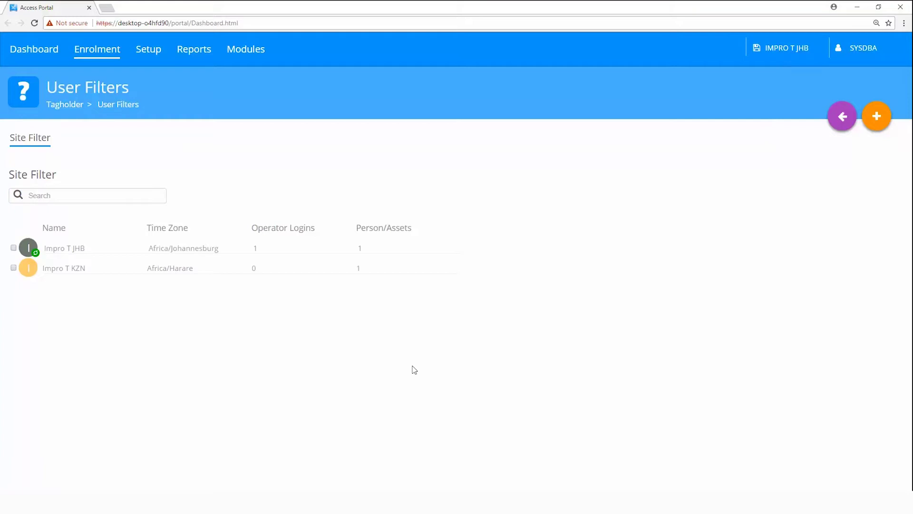
left_click(13, 269)
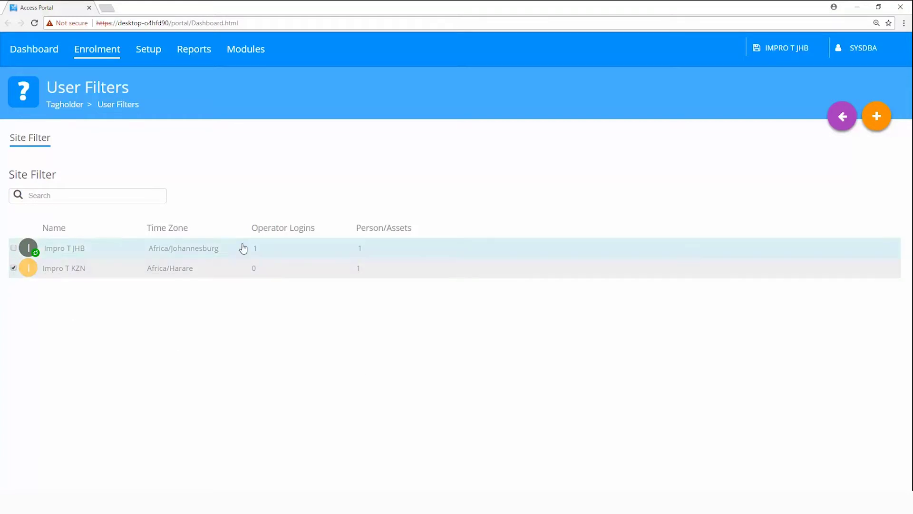
left_click(842, 116)
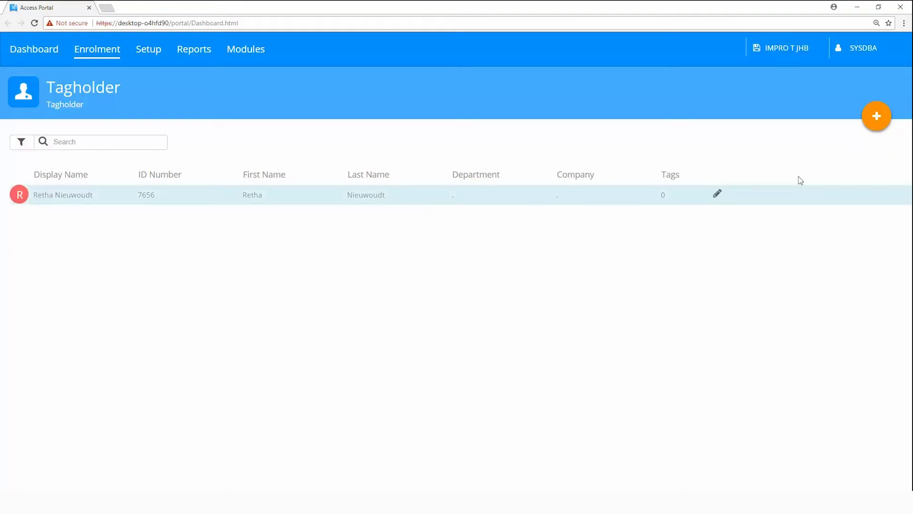
left_click(861, 50)
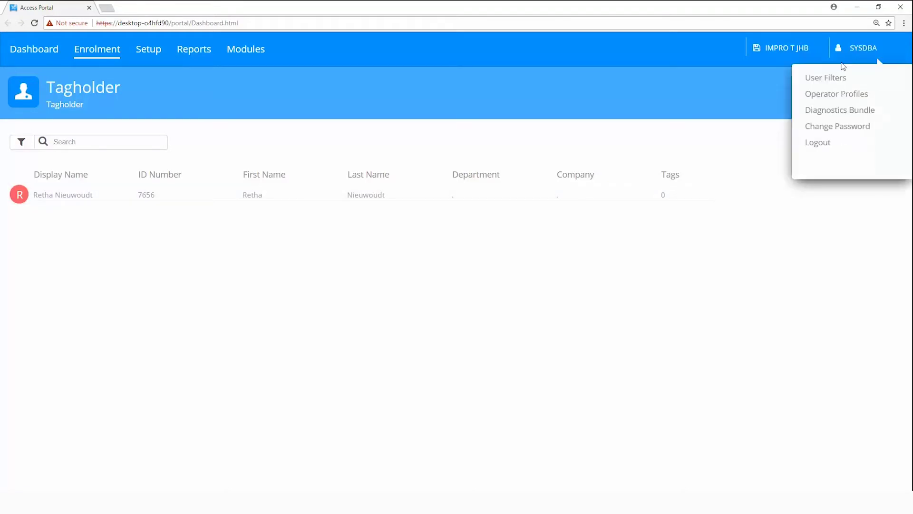
left_click(820, 78)
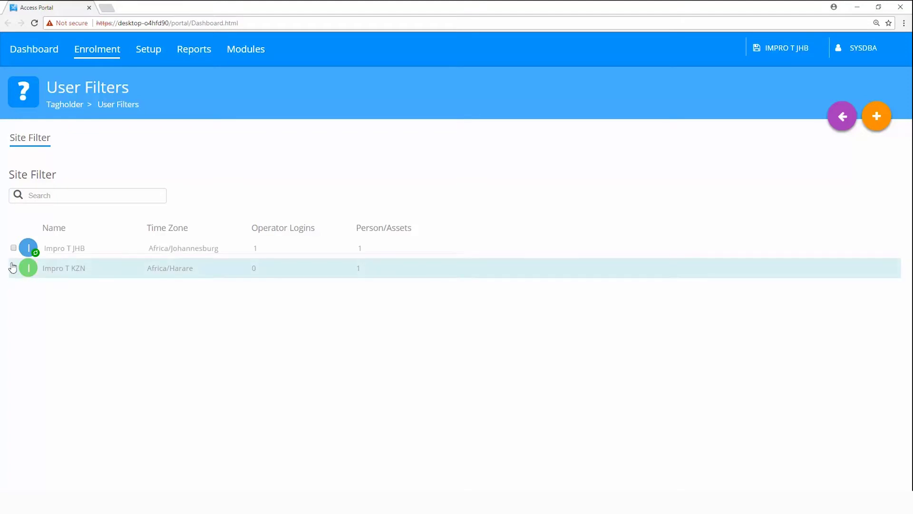
left_click(13, 247)
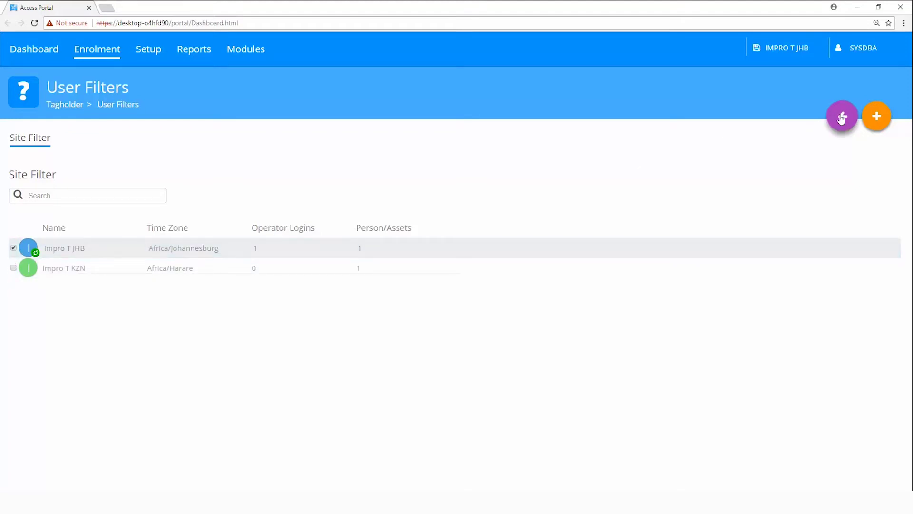
left_click(843, 117)
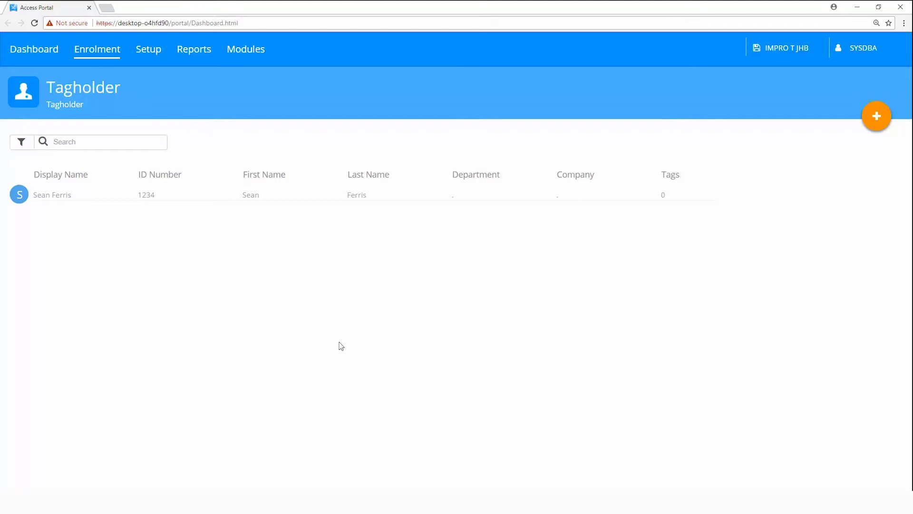
Reopen User Filters and untick Impro T JHB, leaving no site selected
left_click(855, 52)
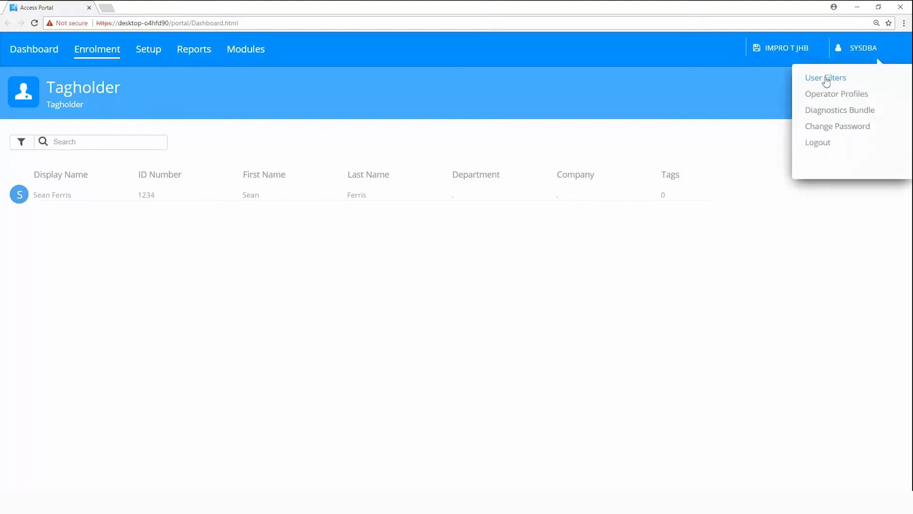
left_click(825, 78)
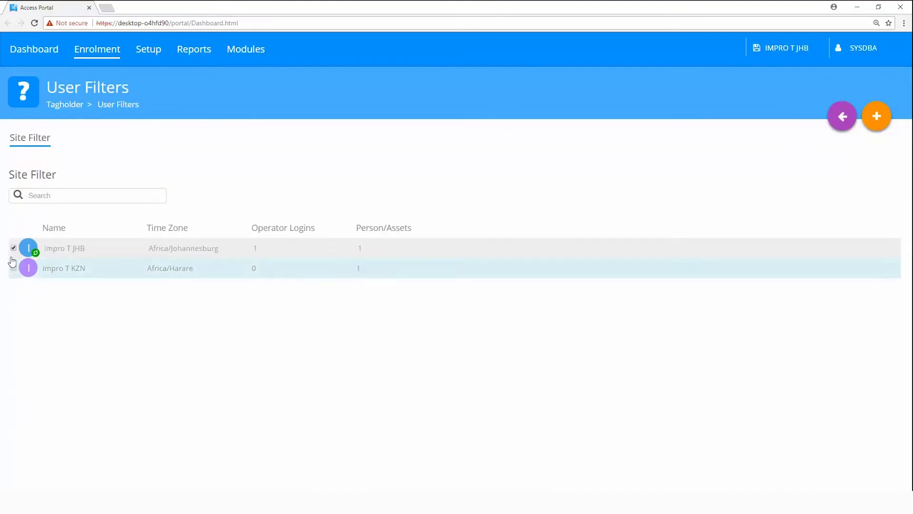
left_click(13, 247)
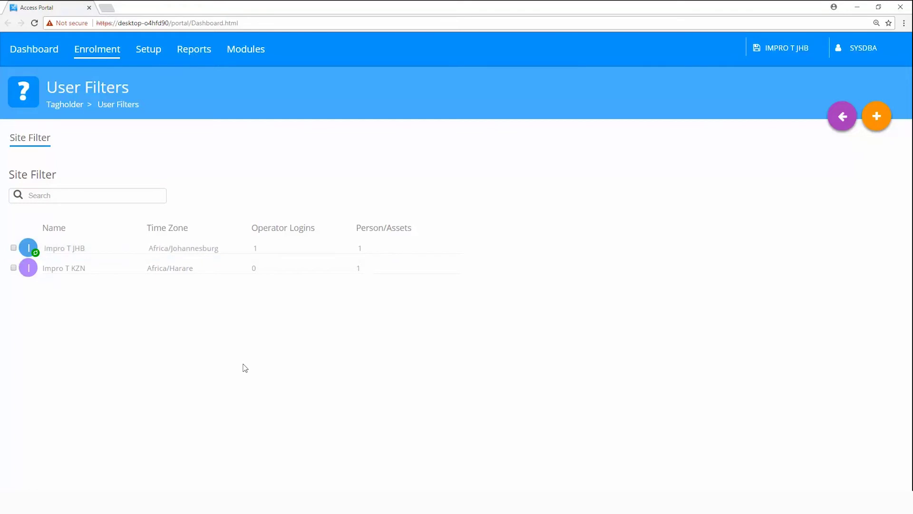
Return to the tagholder list and restrict the SYSDBA user site filter to Impro T JHB
left_click(841, 116)
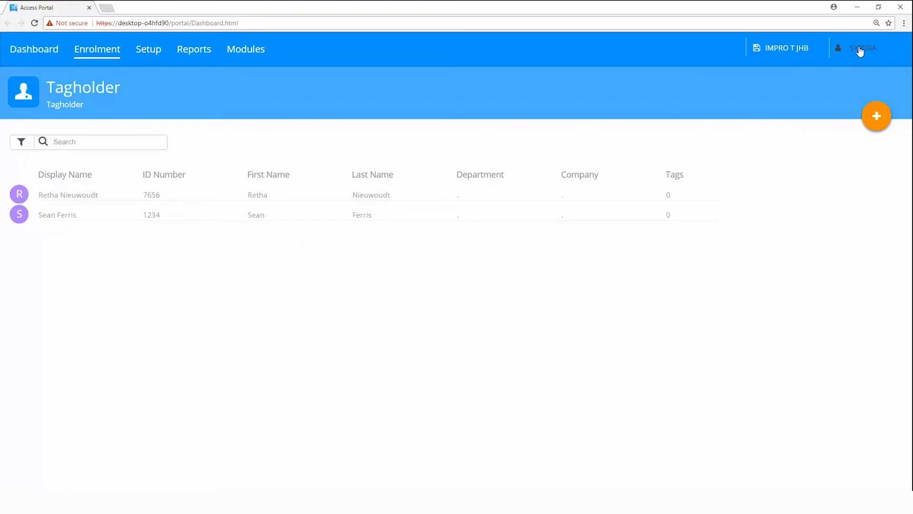
left_click(861, 50)
left_click(821, 76)
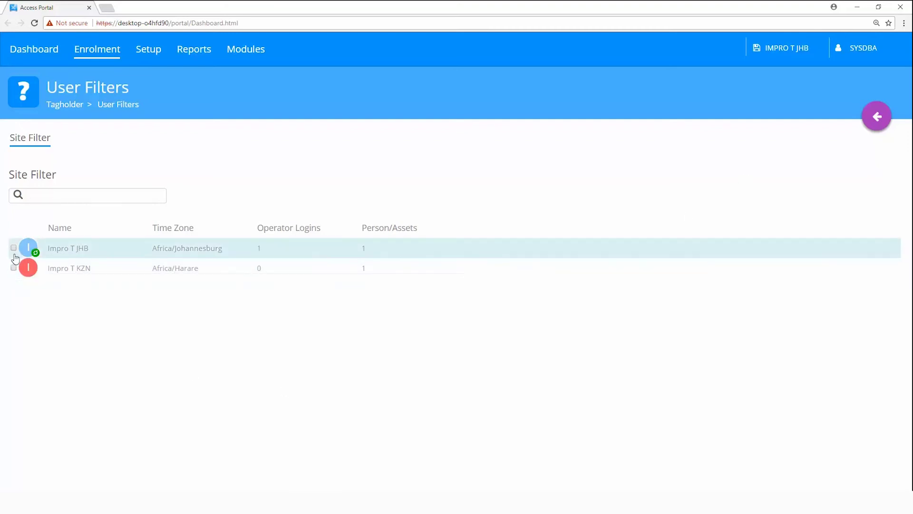
left_click(14, 248)
left_click(864, 53)
Log out, sign back in as the administrator, and reopen SYSDBA User Filters
left_click(817, 143)
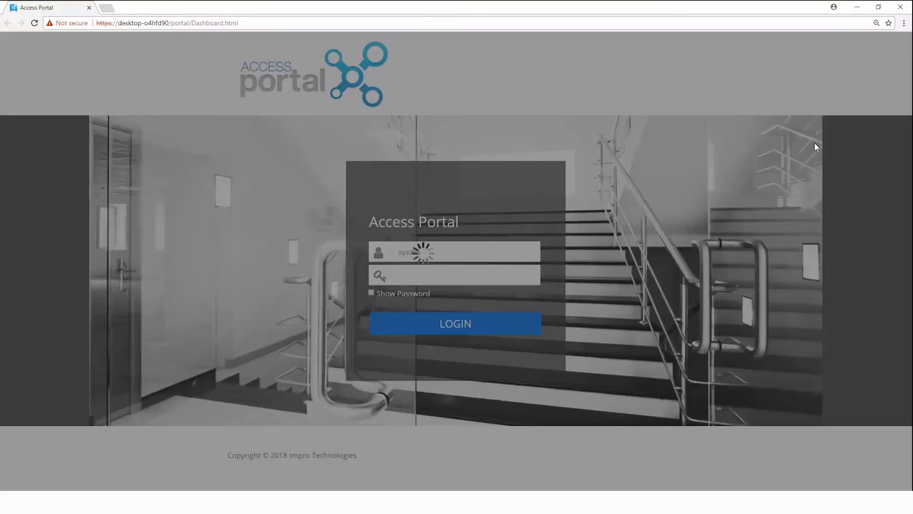
left_click(419, 277)
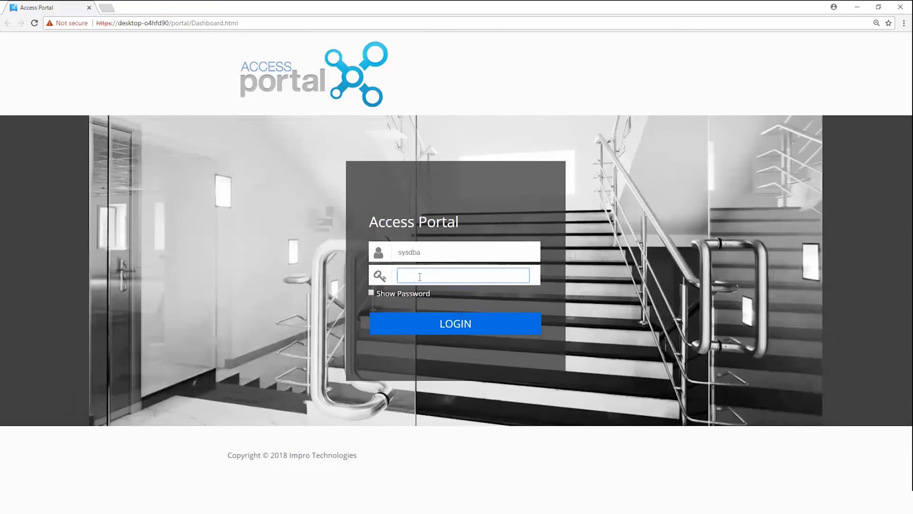
type("******")
type("**")
left_click(424, 325)
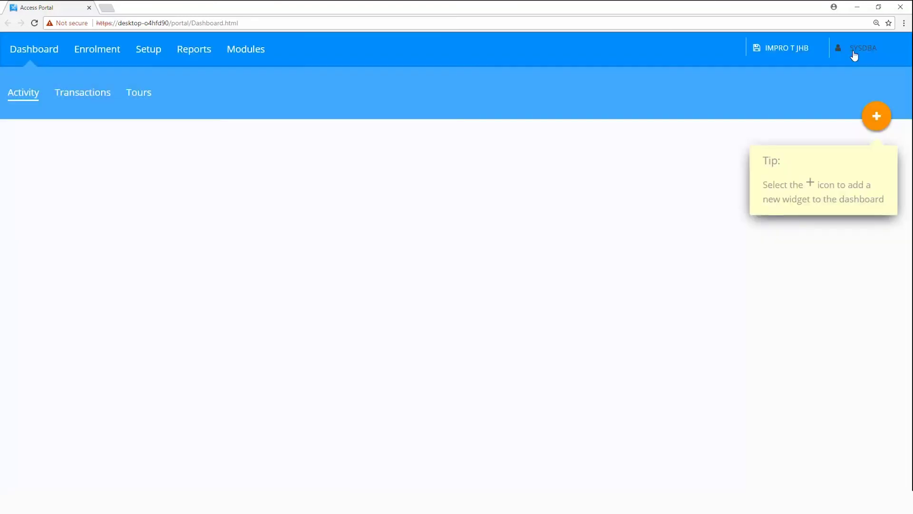
left_click(854, 52)
left_click(824, 79)
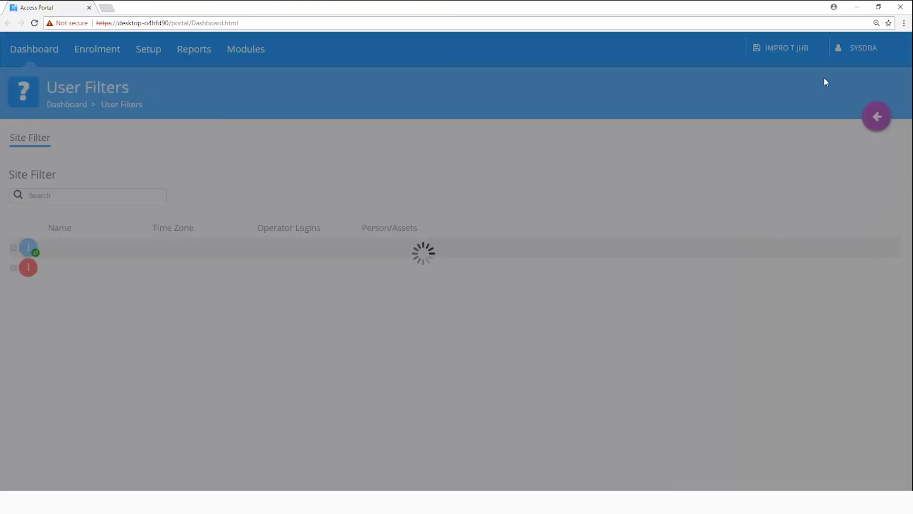